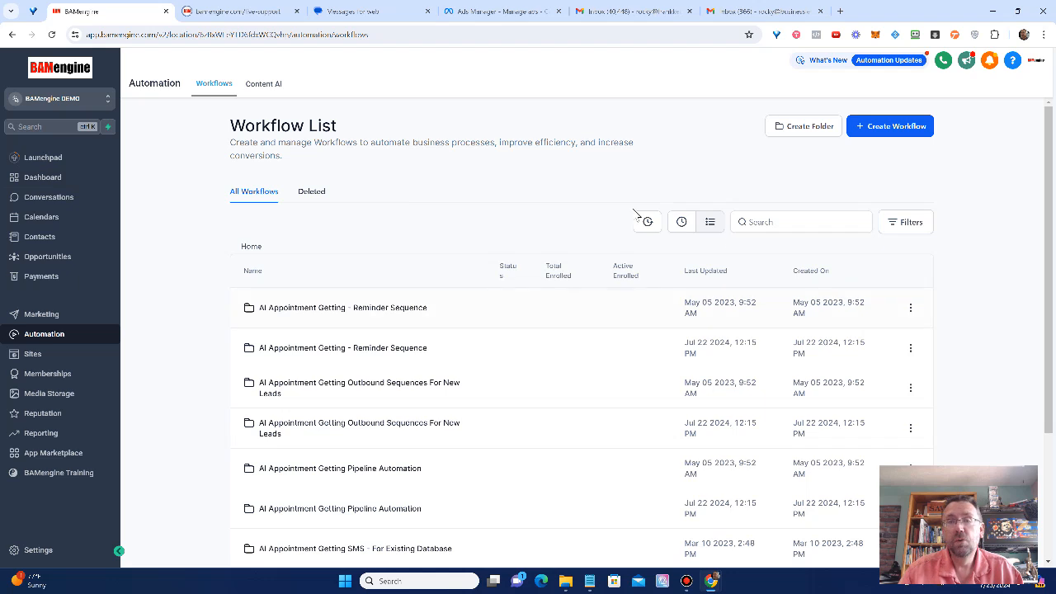
Step: Browse the workflow list and move to its second page
scroll(400, 213, "down", 3)
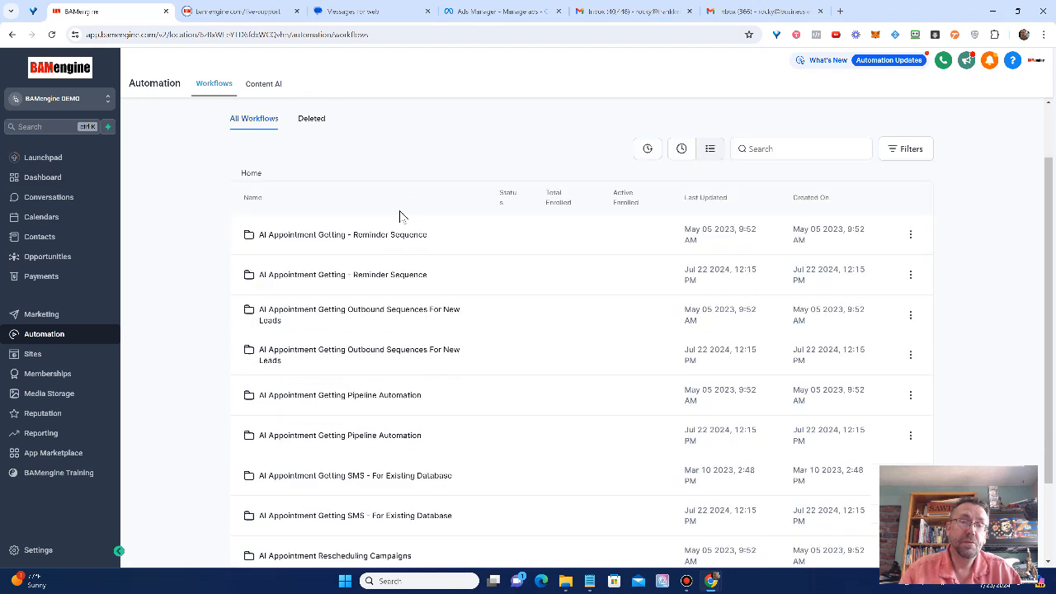
scroll(392, 221, "up", 3)
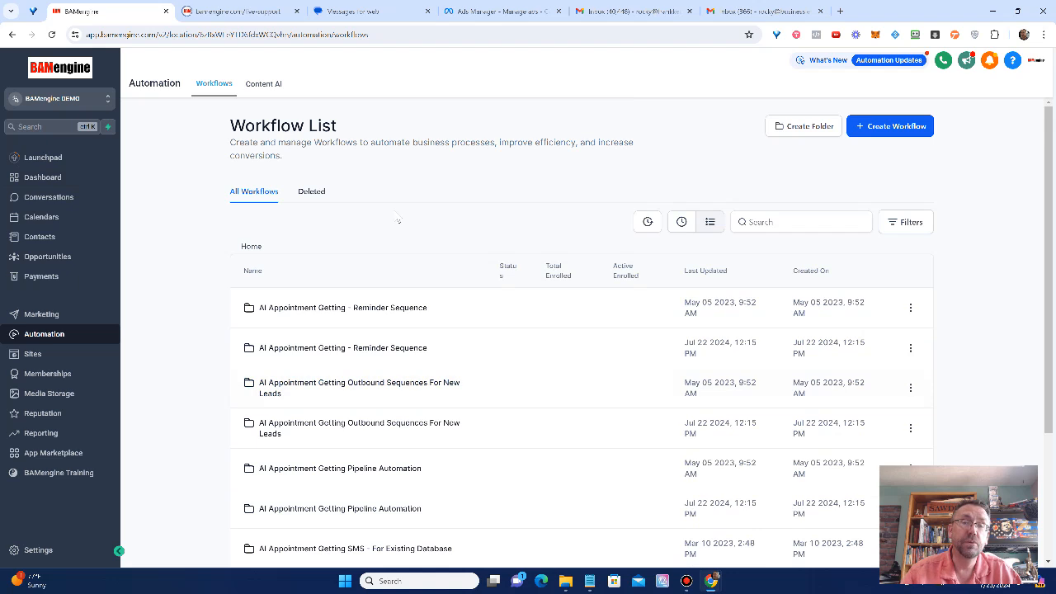
scroll(413, 232, "down", 3)
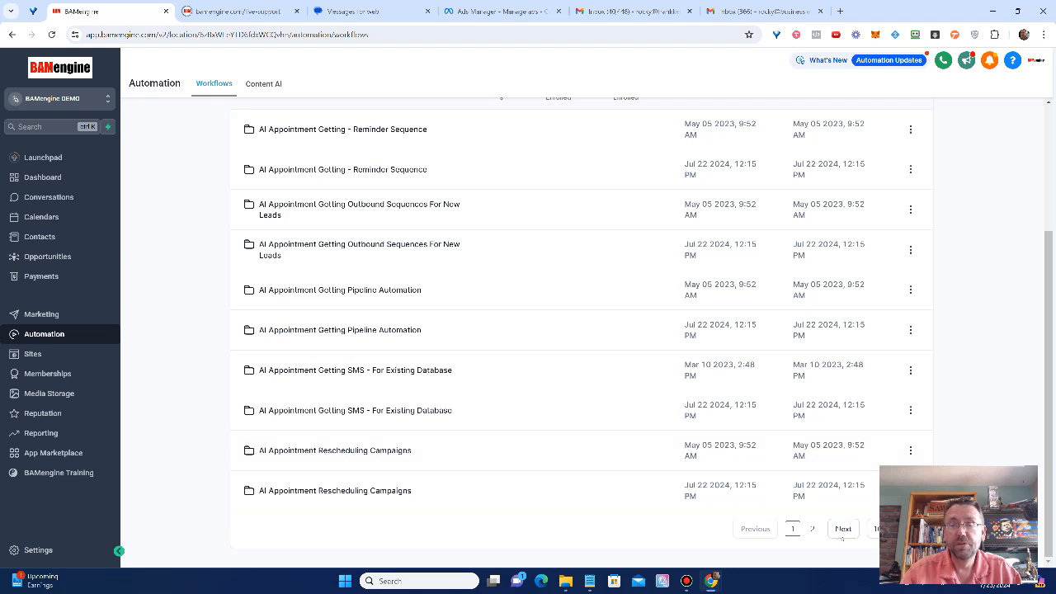
left_click(843, 530)
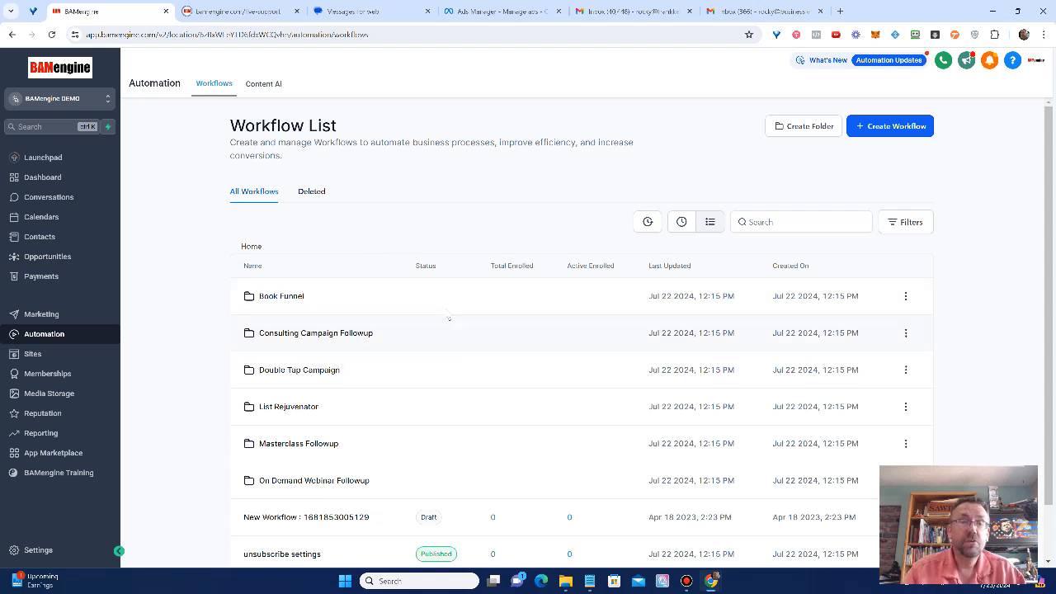
Step: Open the Masterclass Followup folder and its Masterclass Go Finish workflow
scroll(462, 334, "down", 1)
scroll(462, 336, "down", 1)
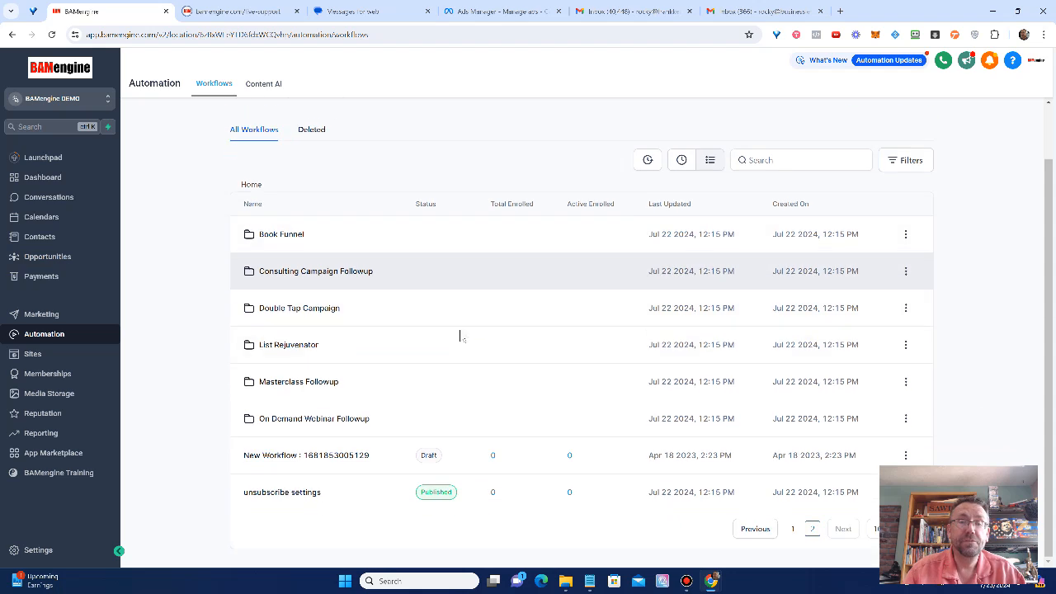
scroll(456, 335, "up", 1)
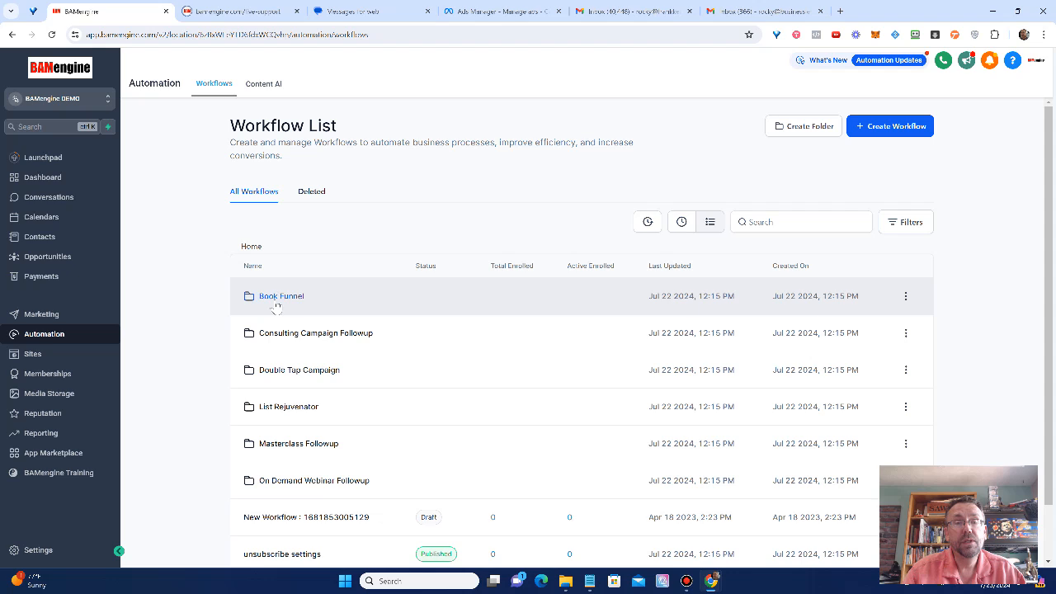
left_click(297, 444)
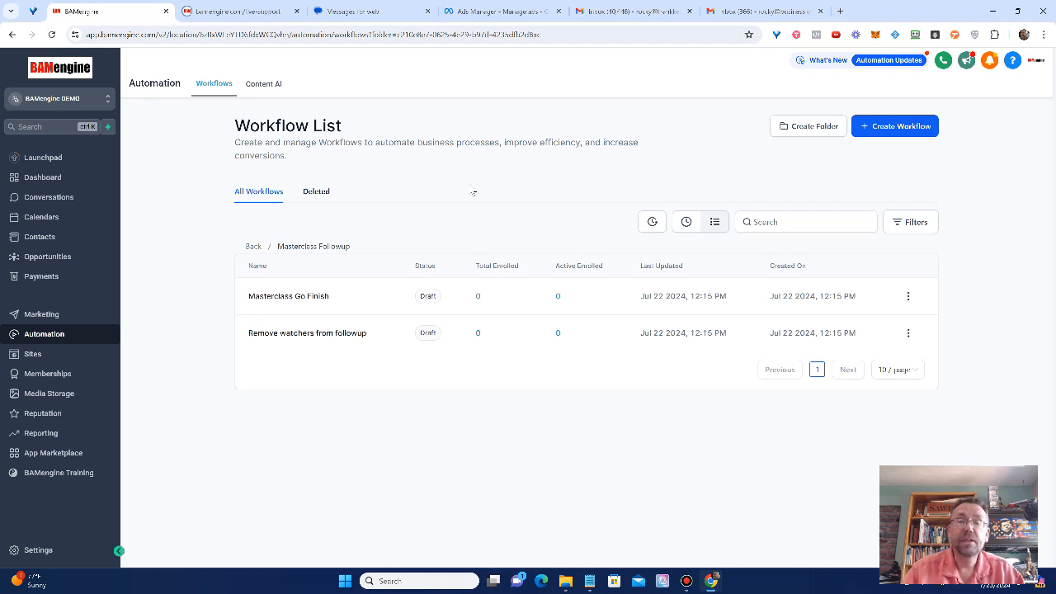
left_click(287, 298)
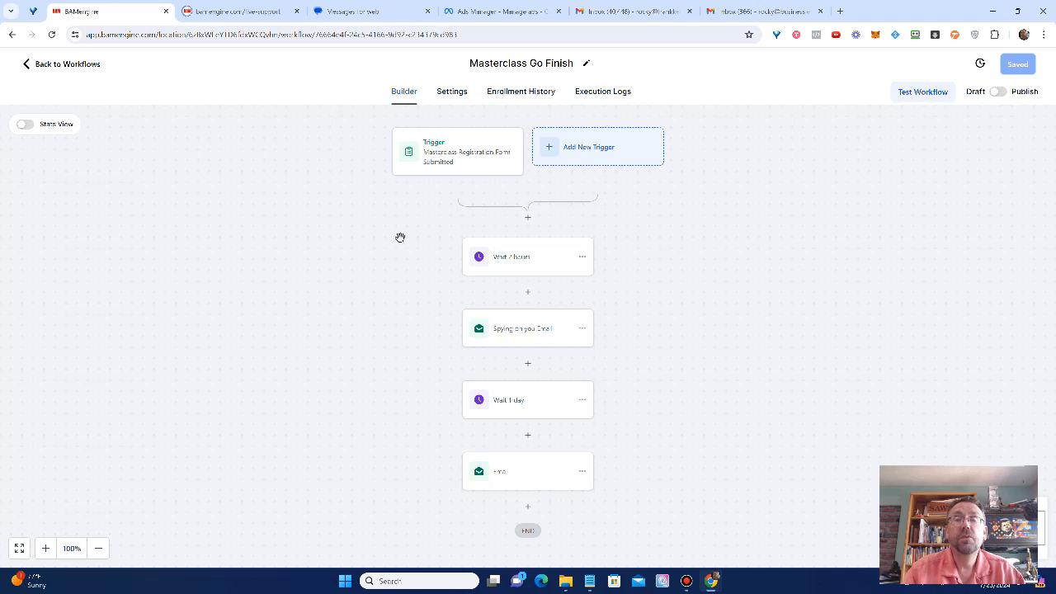
Step: Inspect the workflow trigger's settings: trigger type, trigger name and form filter
left_click(445, 161)
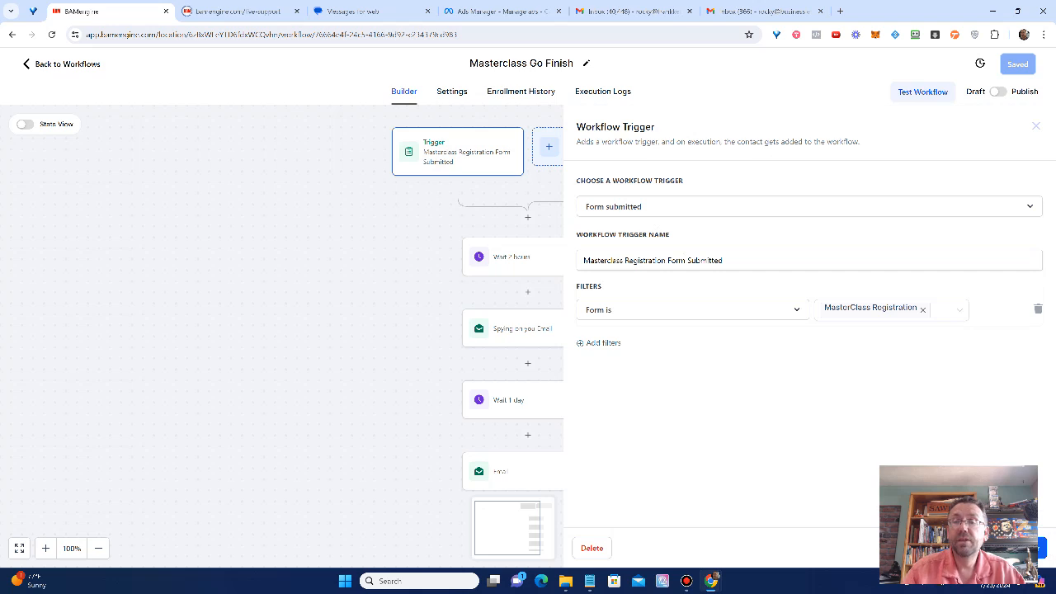
left_click(1013, 548)
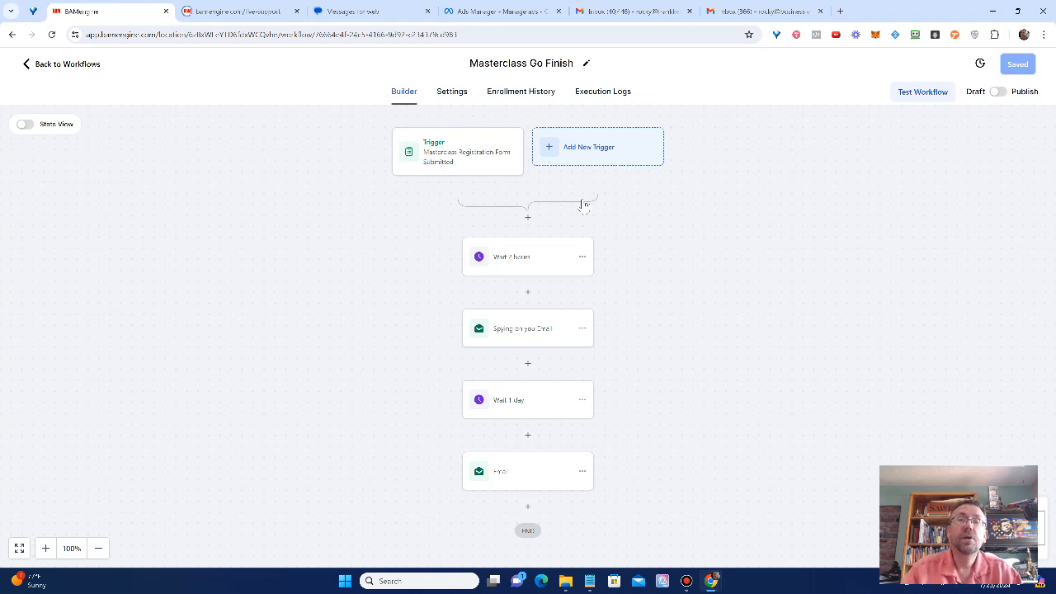
left_click(462, 168)
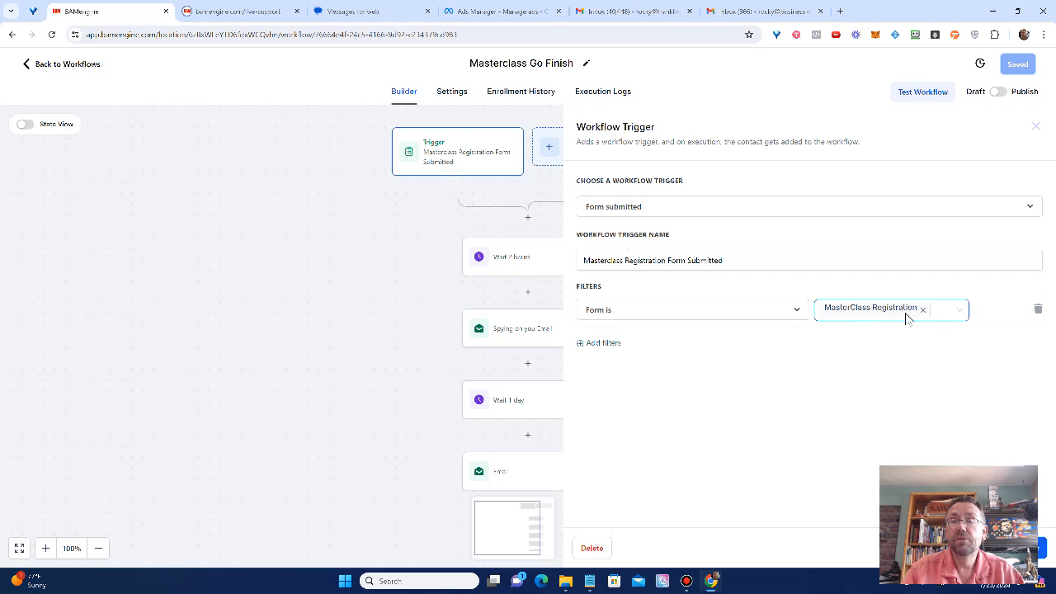
left_click(737, 258)
triple_click(693, 262)
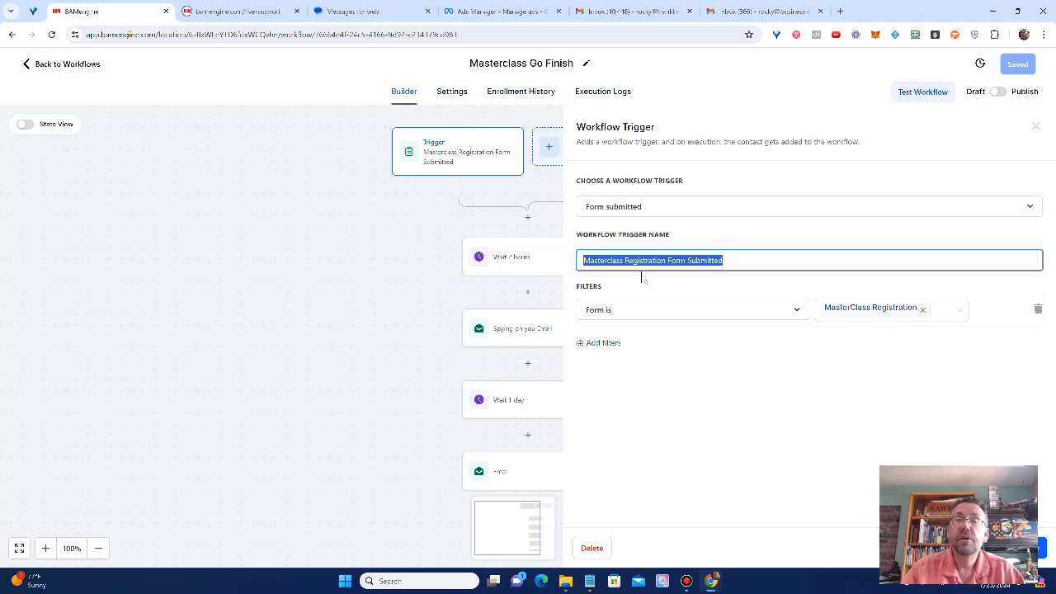
left_click(723, 173)
left_click(629, 212)
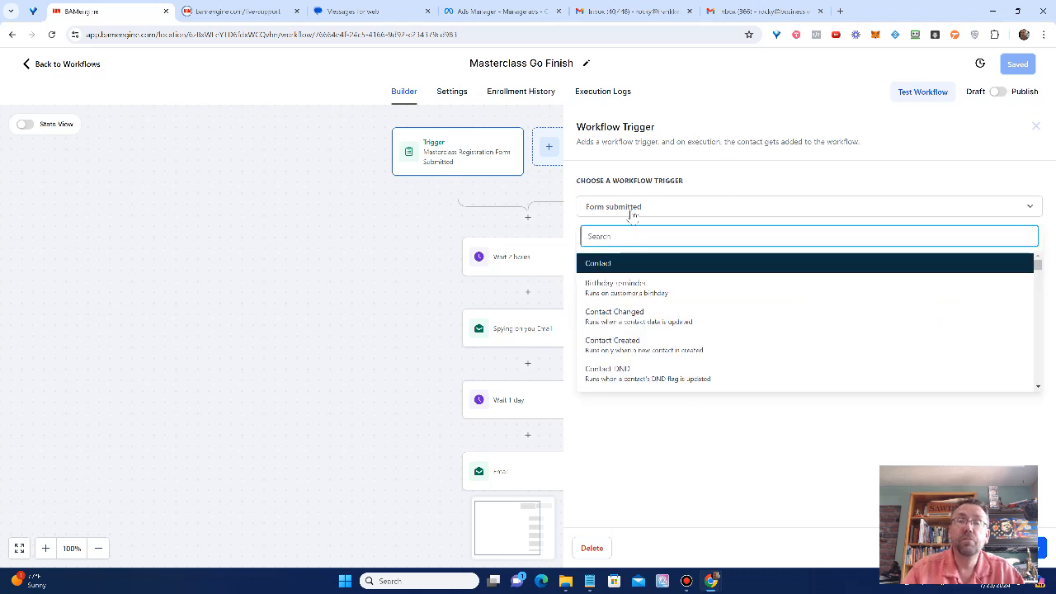
left_click(718, 171)
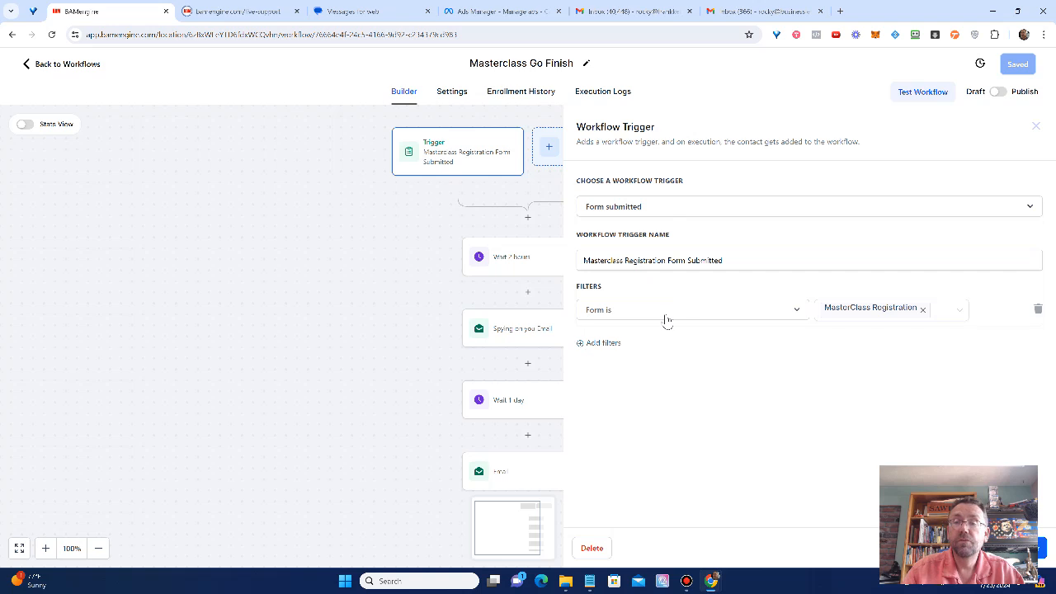
left_click(883, 318)
left_click(485, 280)
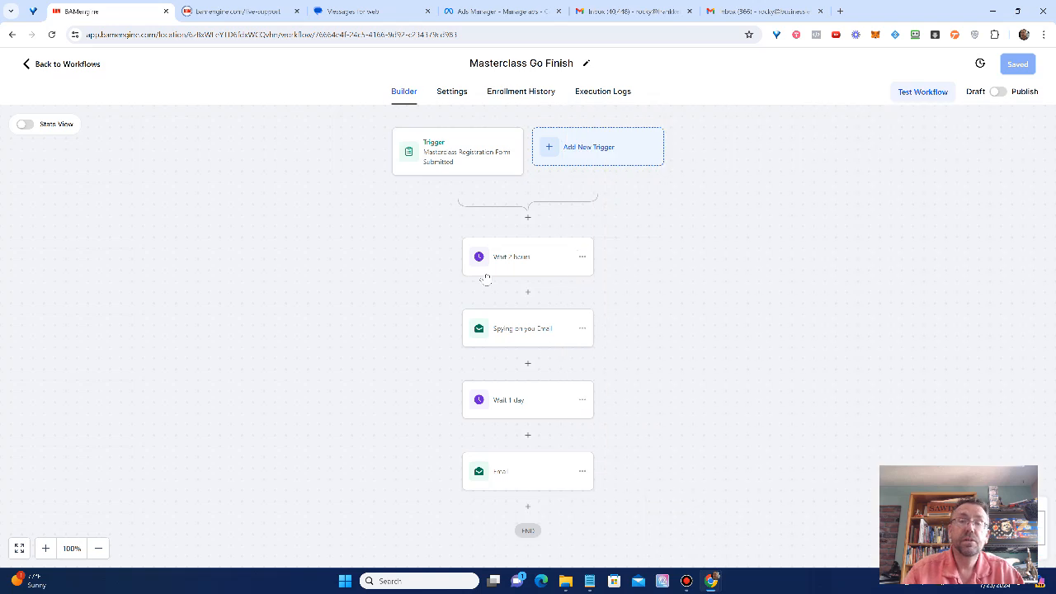
Step: Review the Wait 2 hours step and the first email's message, including its bracketed placeholders
left_click(518, 258)
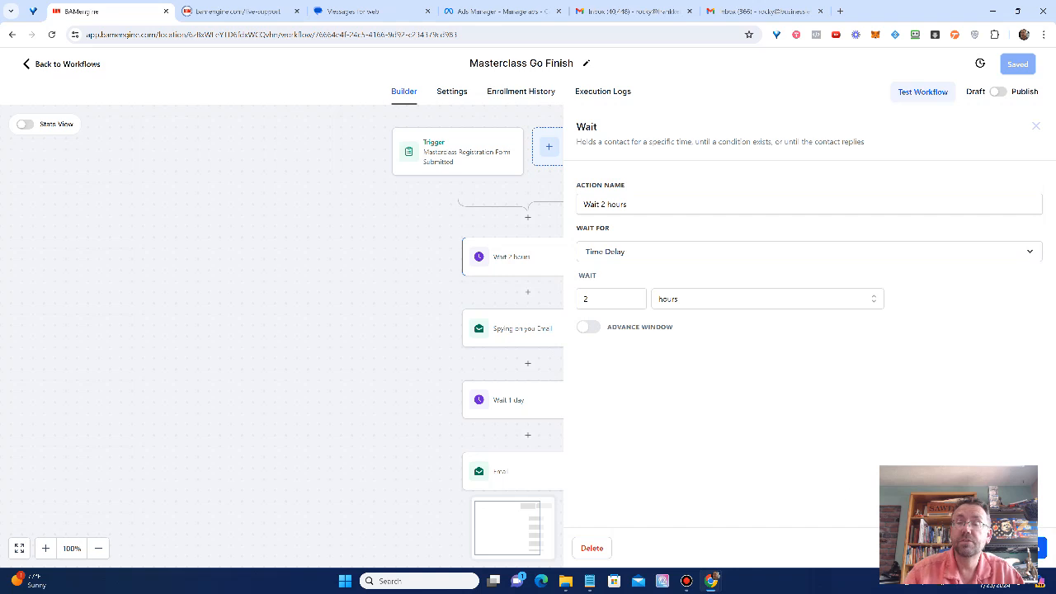
key("Escape")
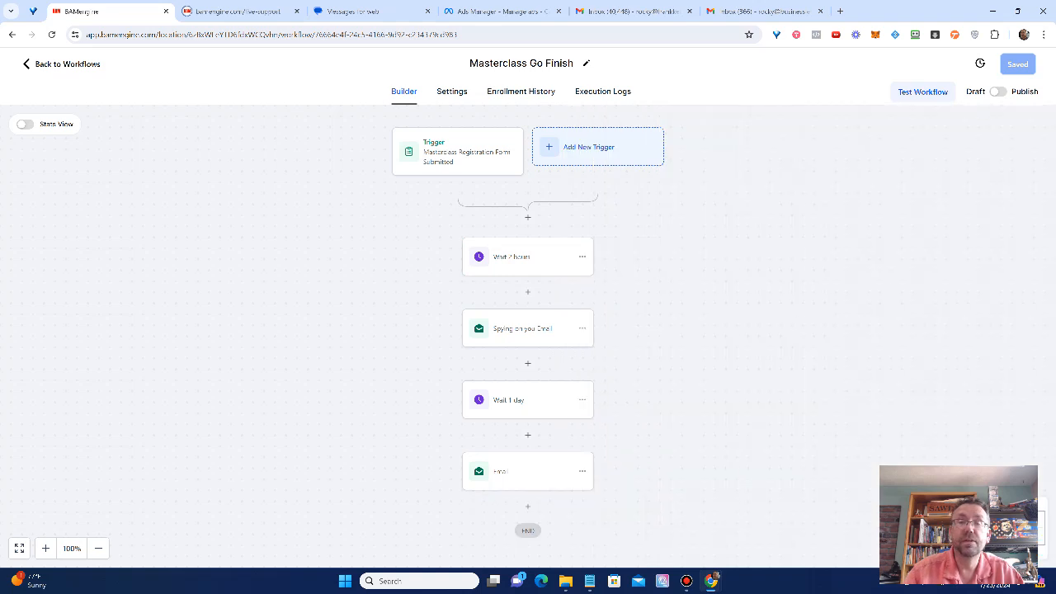
left_click(506, 340)
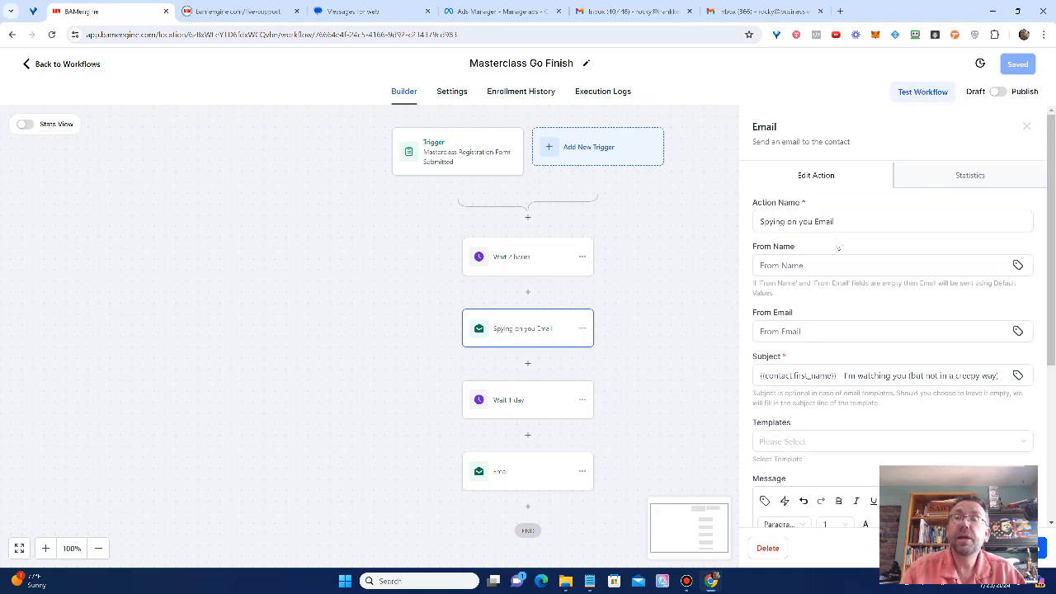
scroll(941, 375, "down", 2)
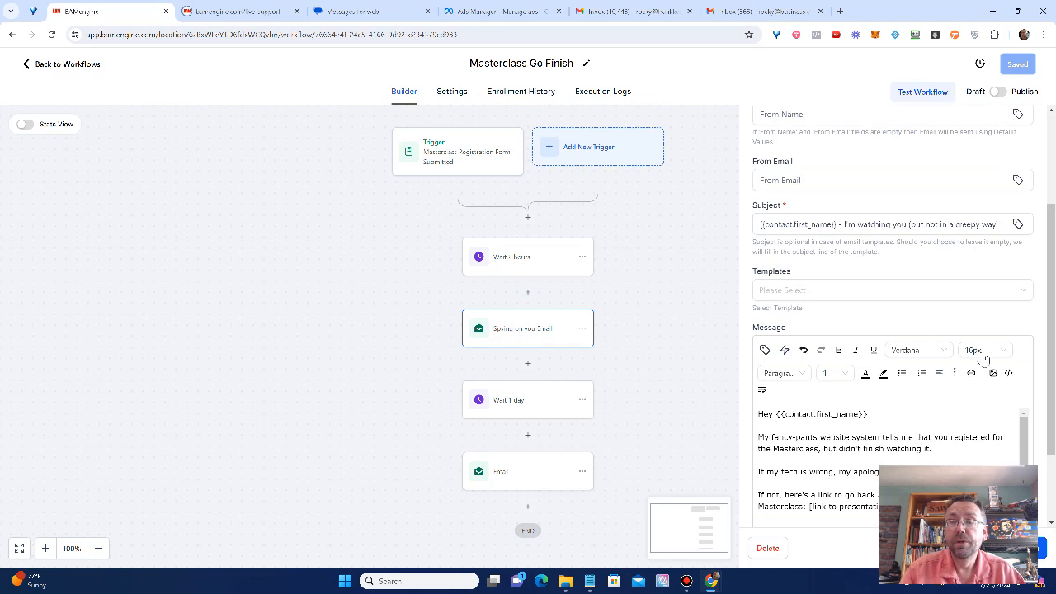
scroll(974, 349, "down", 1)
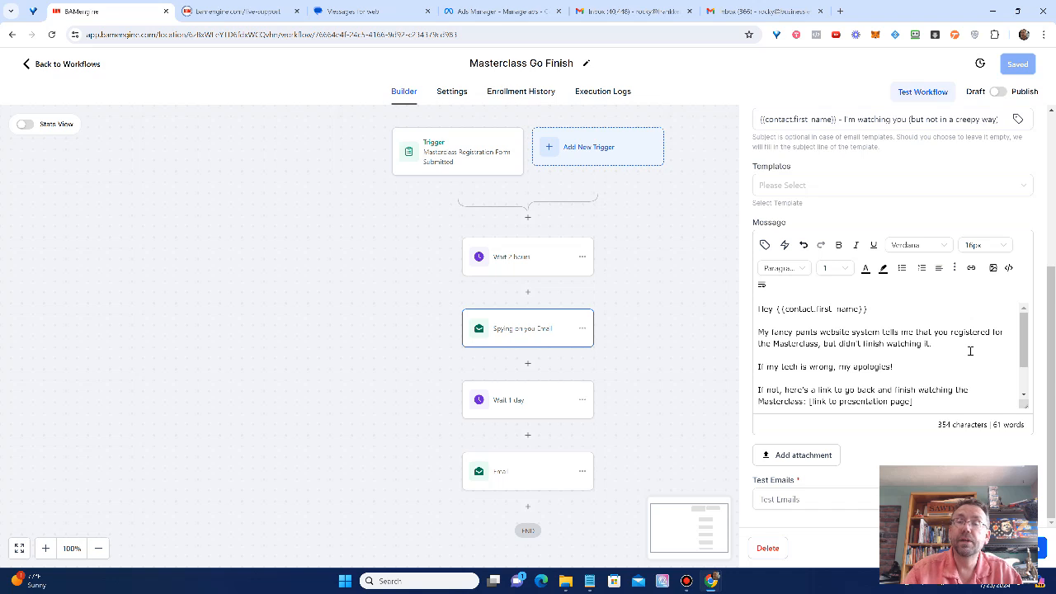
left_click_drag(1023, 328, 1018, 358)
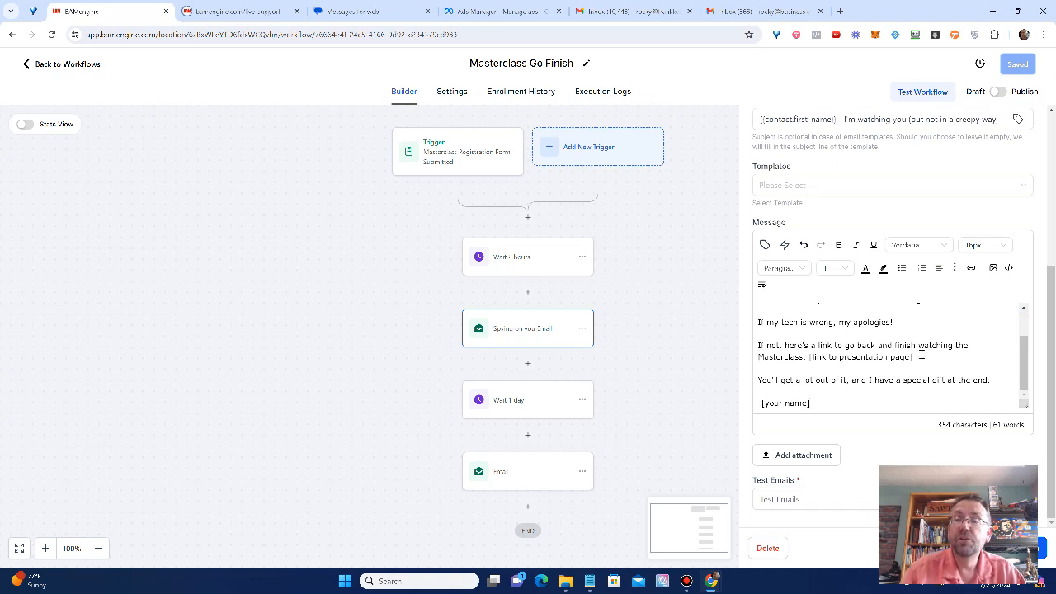
left_click_drag(914, 357, 813, 361)
left_click_drag(811, 361, 808, 358)
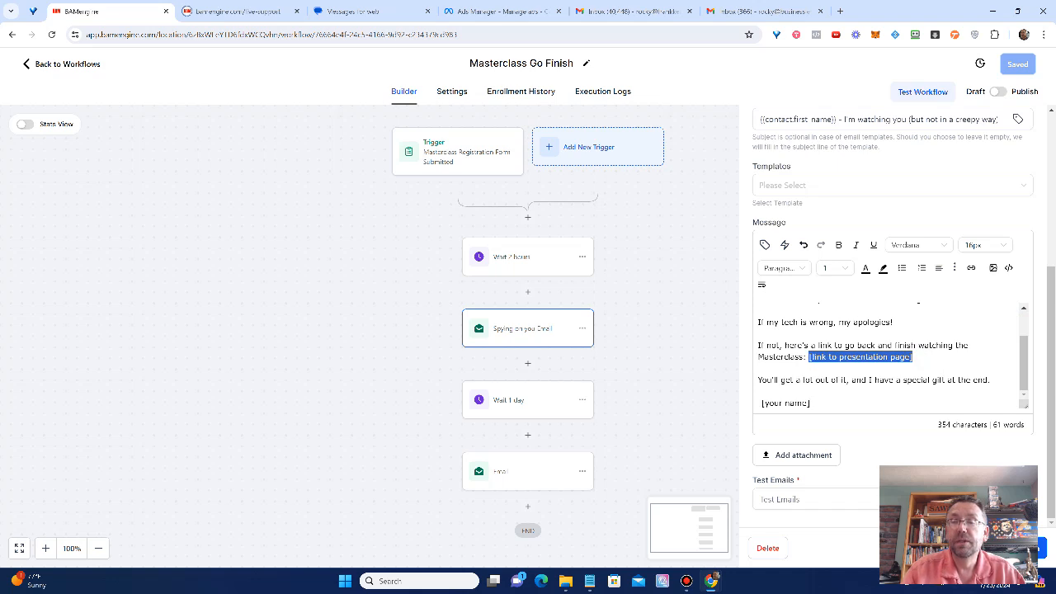
left_click(941, 358)
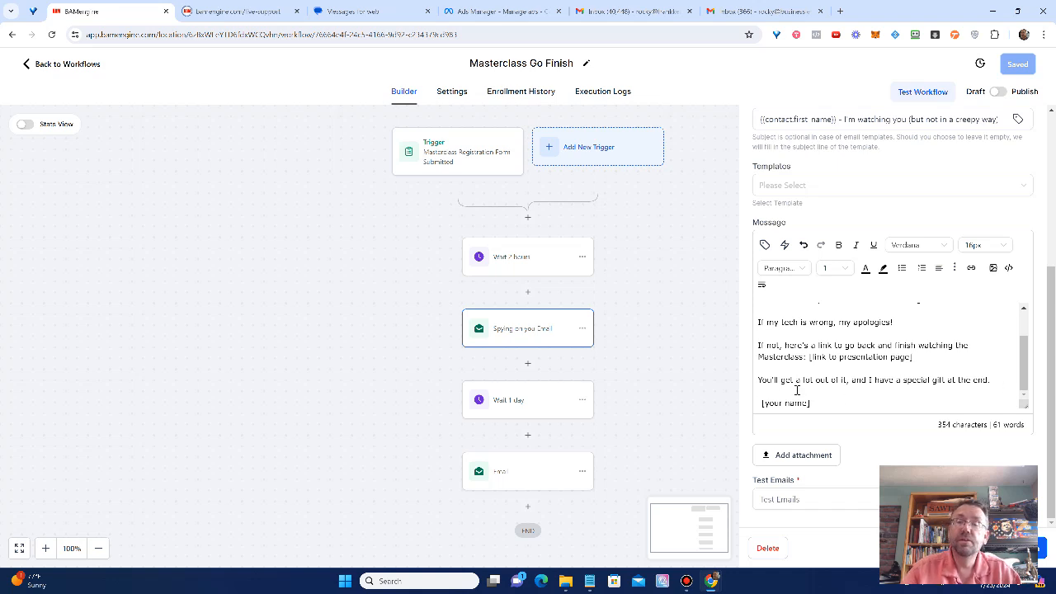
left_click_drag(817, 404, 764, 403)
left_click(897, 399)
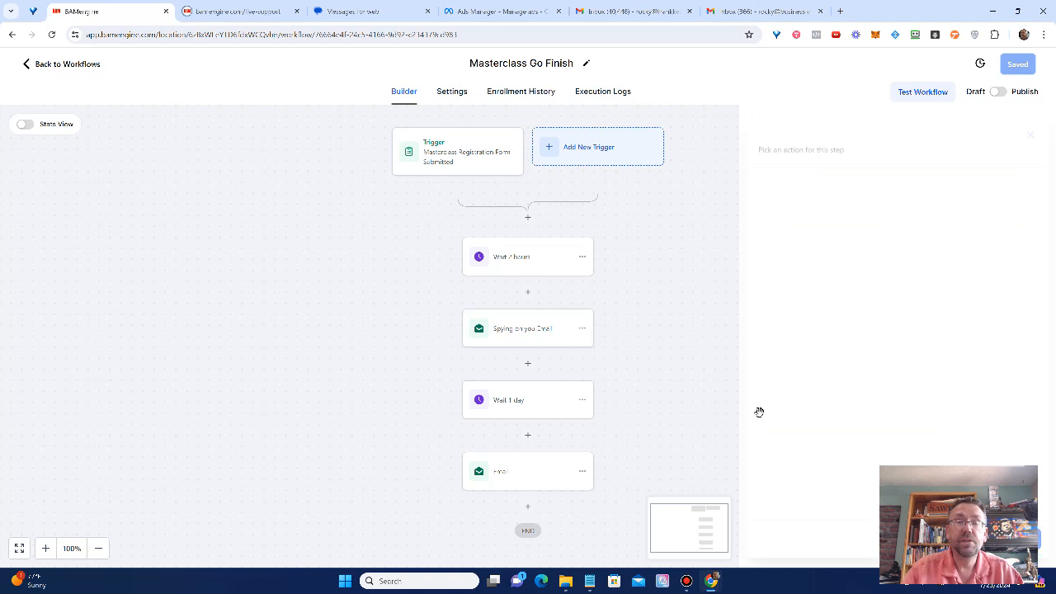
Step: Review the Wait 1 day step and the final email's subject and message
left_click(529, 403)
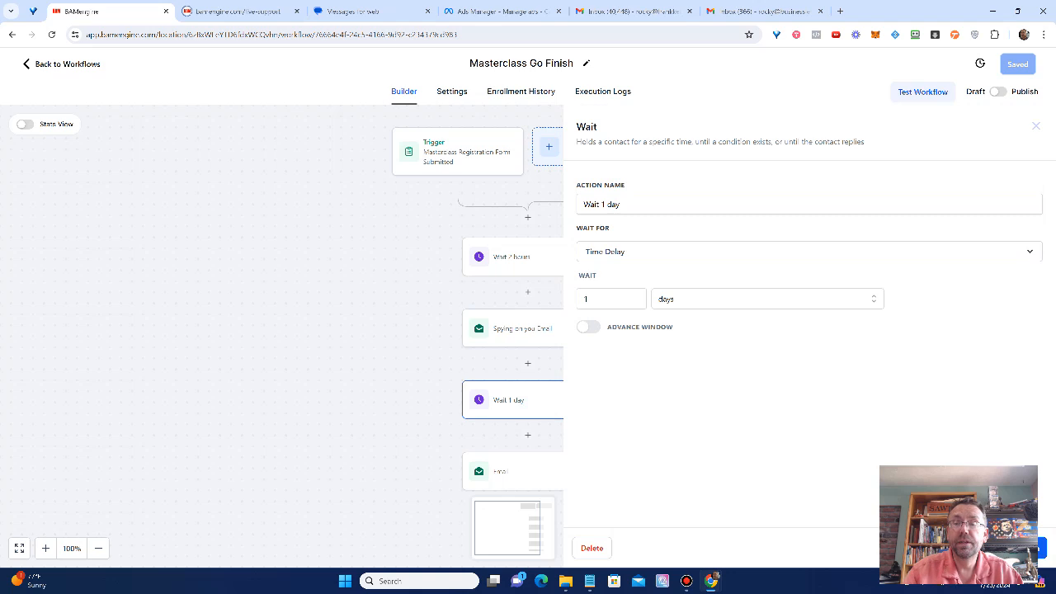
left_click(1036, 127)
scroll(598, 433, "down", 5)
left_click(501, 333)
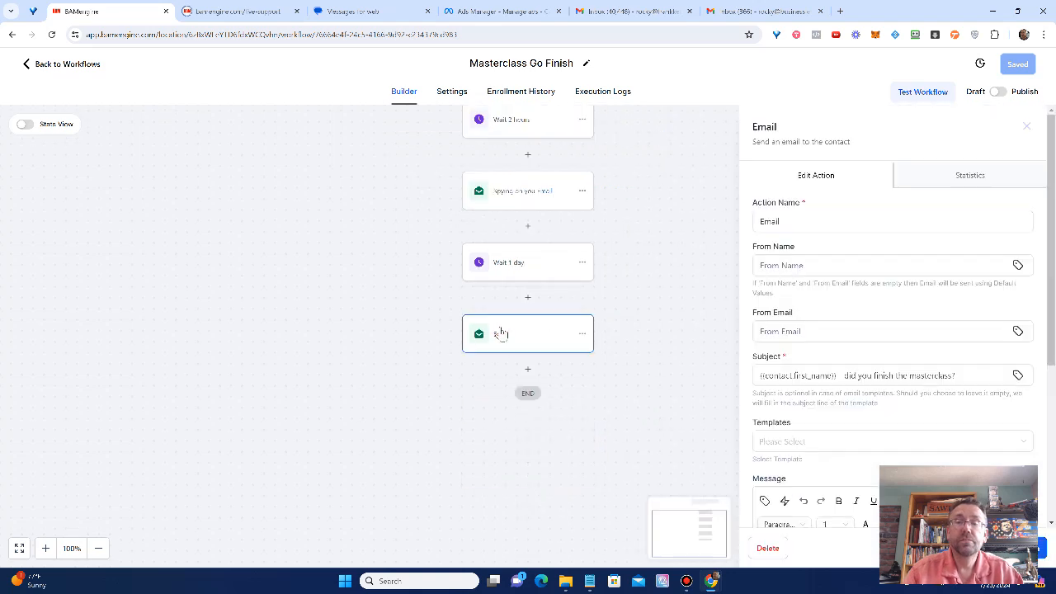
scroll(903, 424, "down", 3)
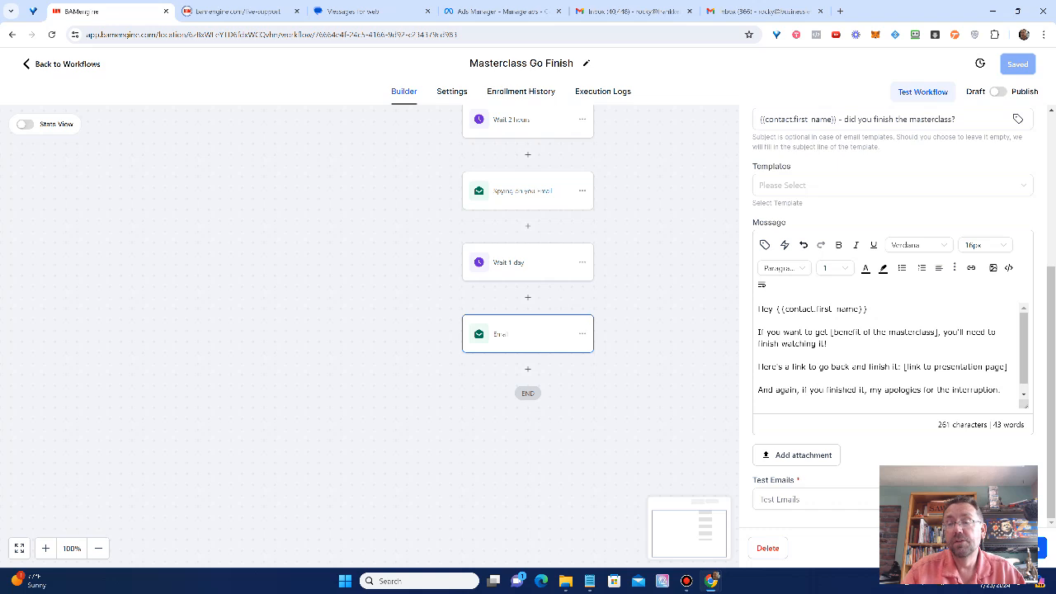
left_click(700, 356)
scroll(692, 346, "up", 1)
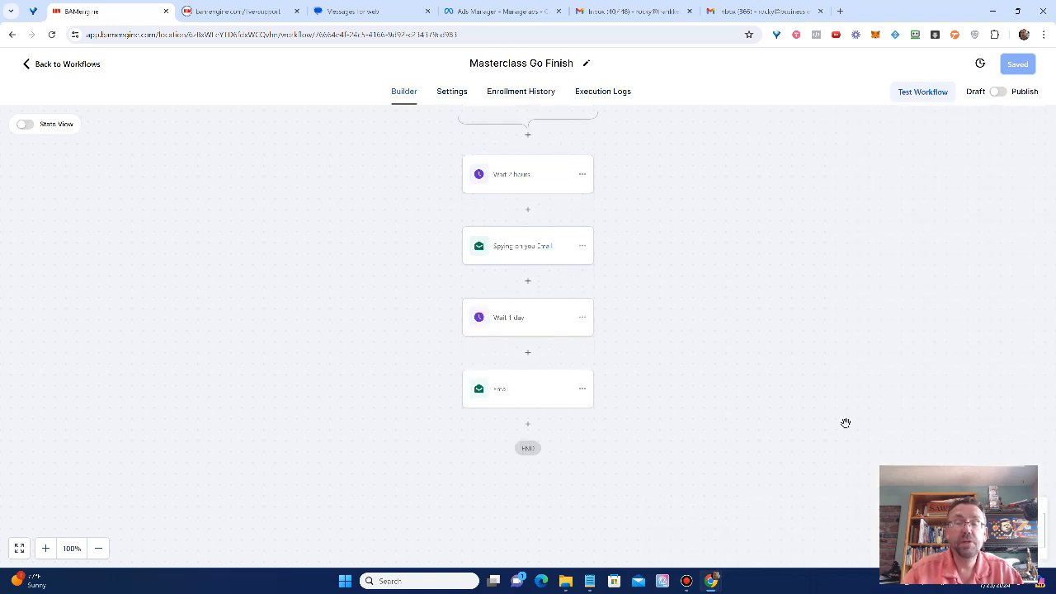
scroll(816, 422, "up", 3)
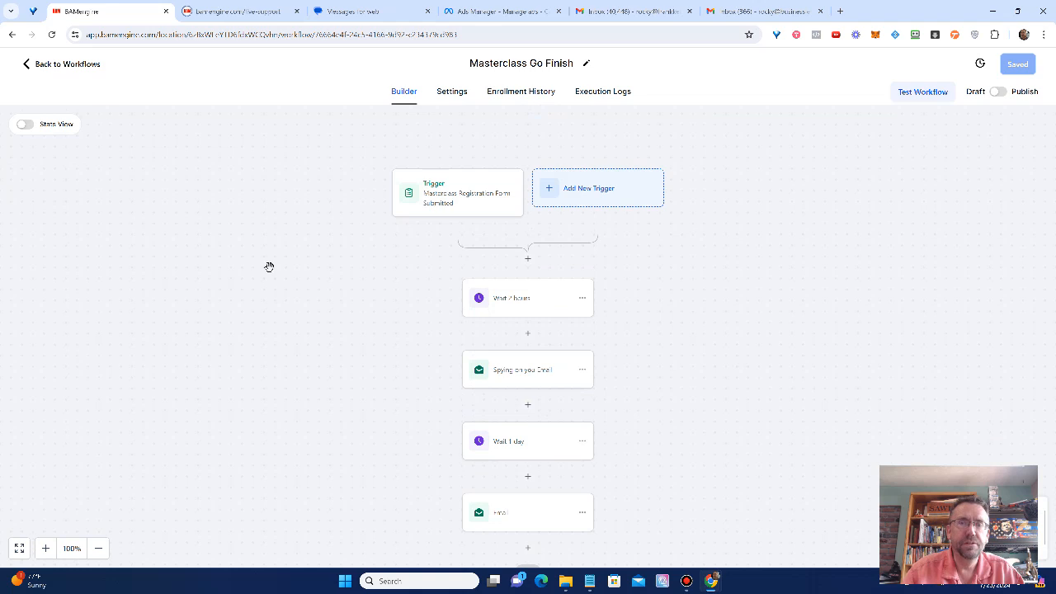
Step: Open the Remove watchers from followup workflow and its Video Tracking trigger
left_click(76, 65)
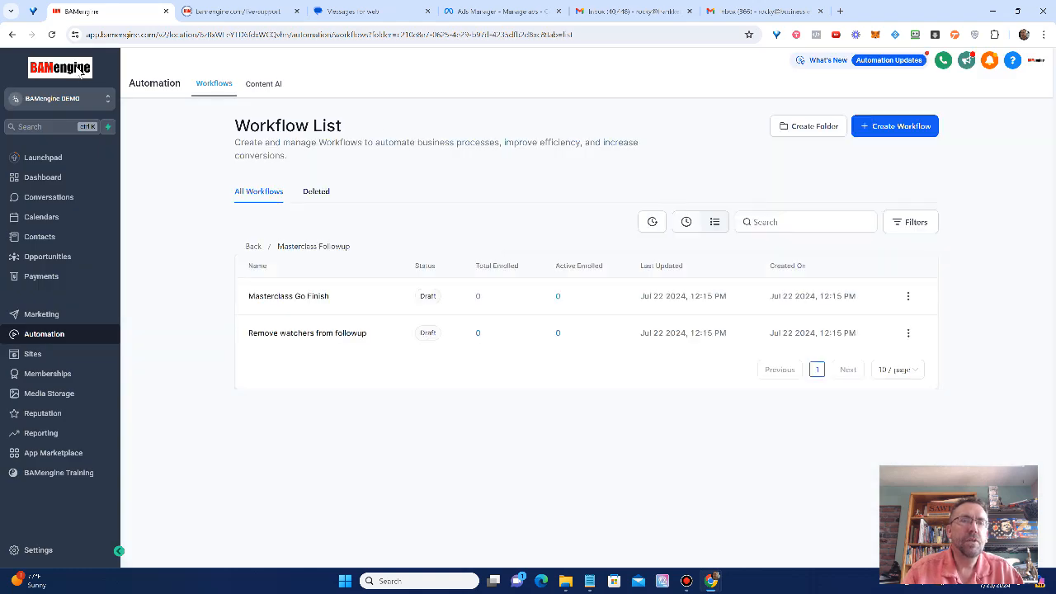
left_click(320, 335)
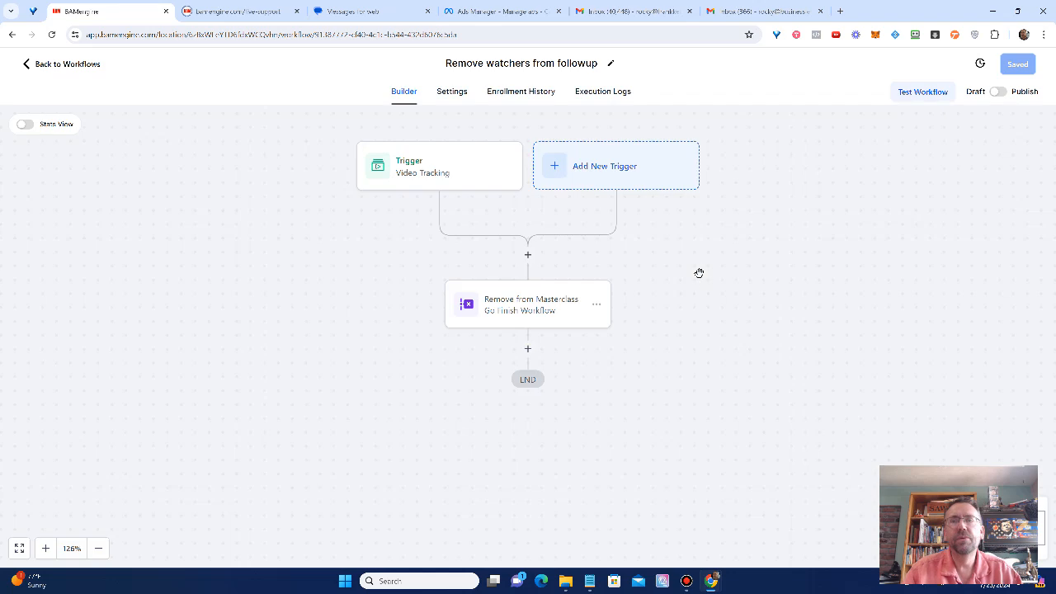
left_click(455, 160)
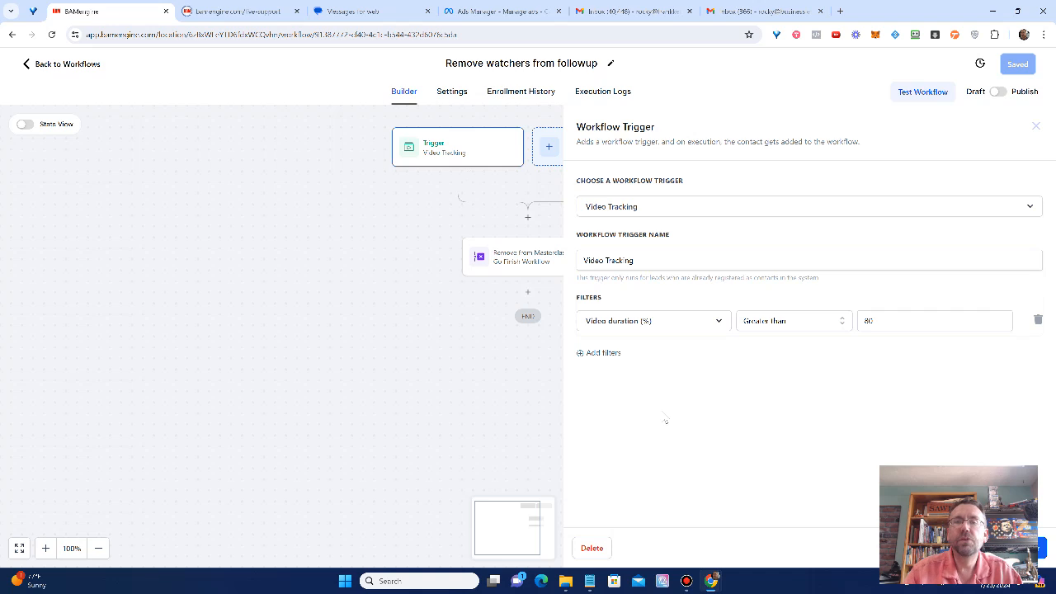
Step: Add a second trigger filter set to Video with the operator Is any of, then close the trigger panel
left_click(602, 353)
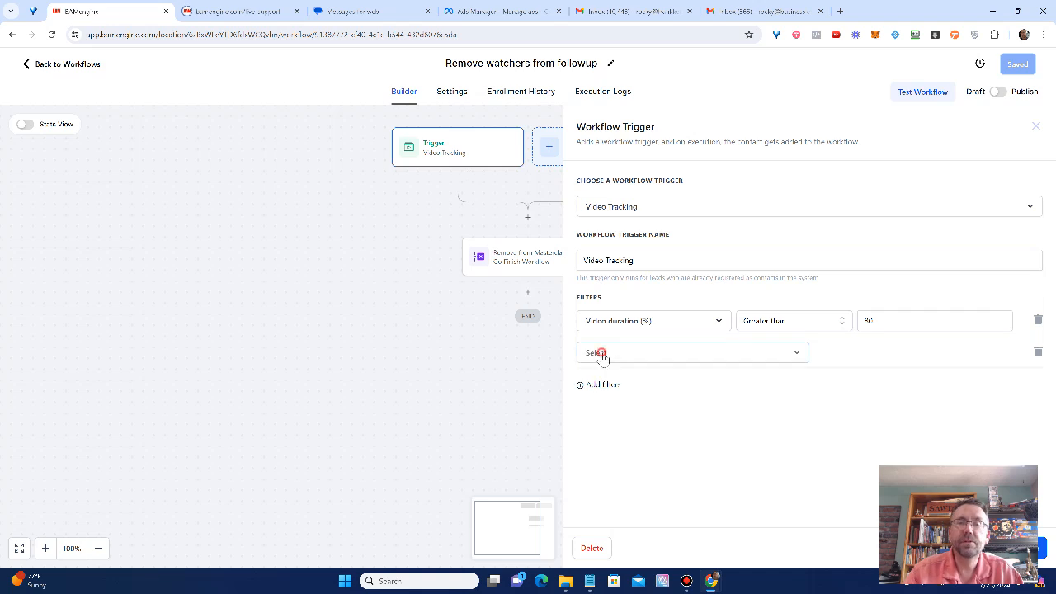
left_click(602, 353)
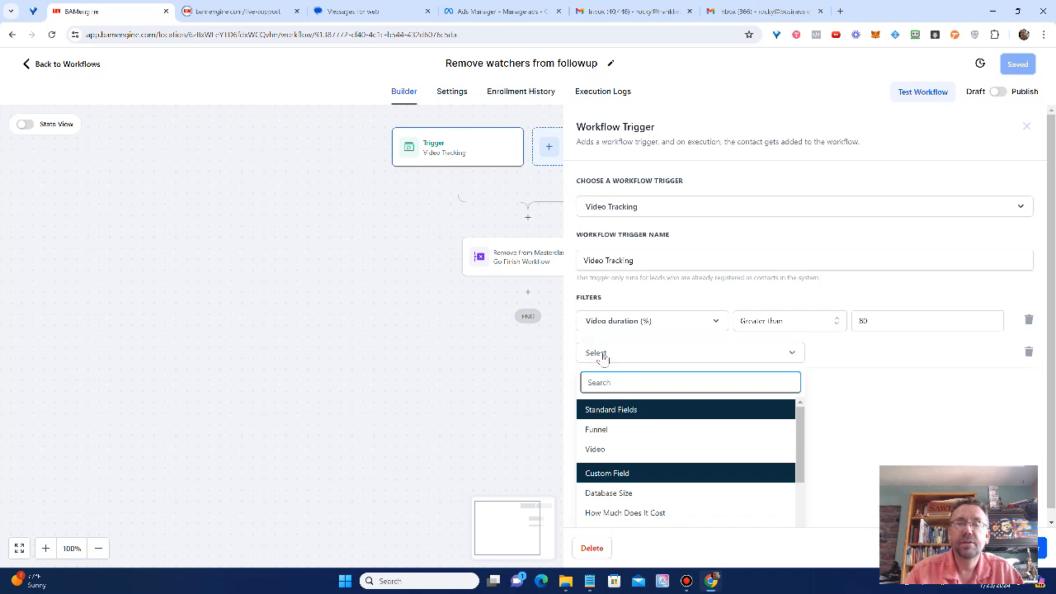
left_click(599, 450)
left_click(868, 353)
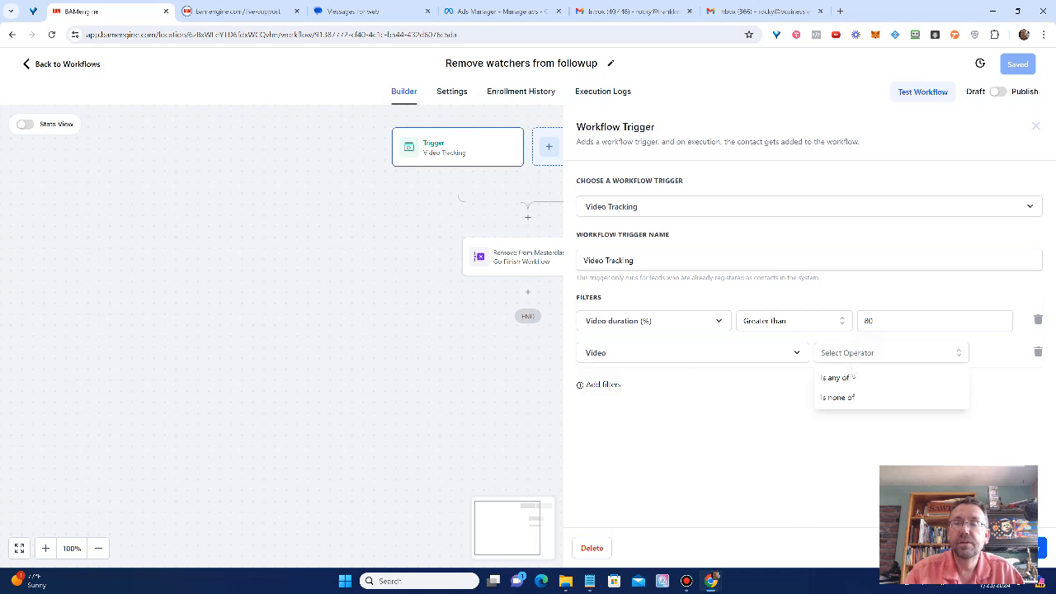
left_click(851, 378)
left_click(920, 350)
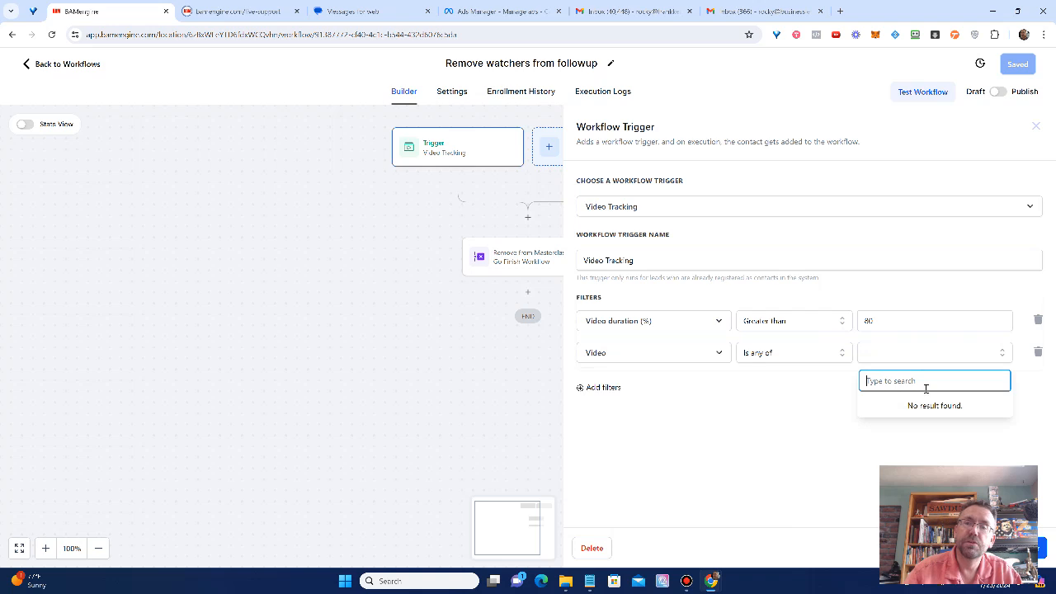
left_click(896, 359)
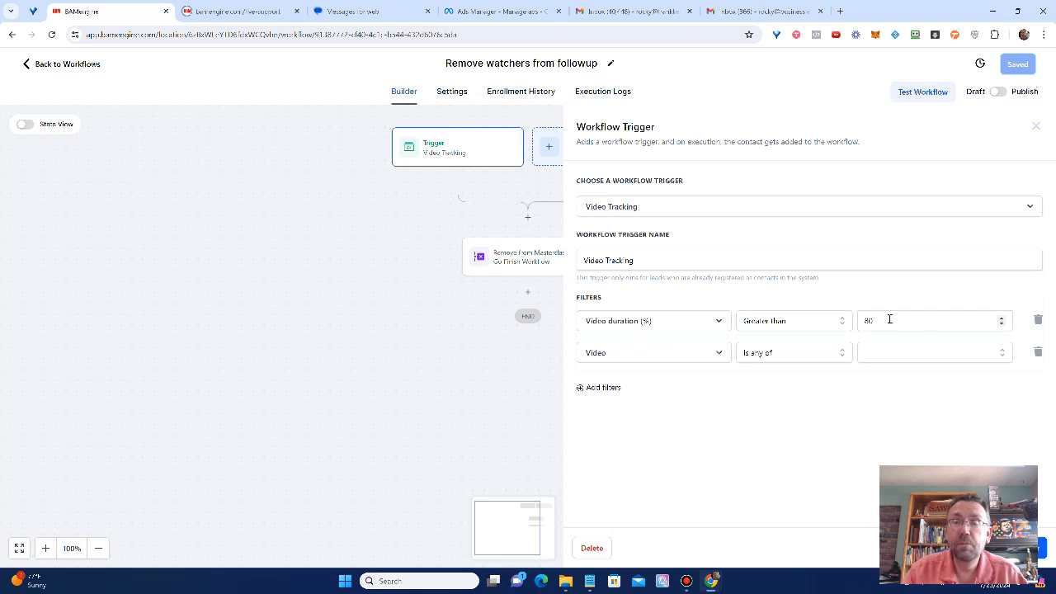
left_click(1036, 125)
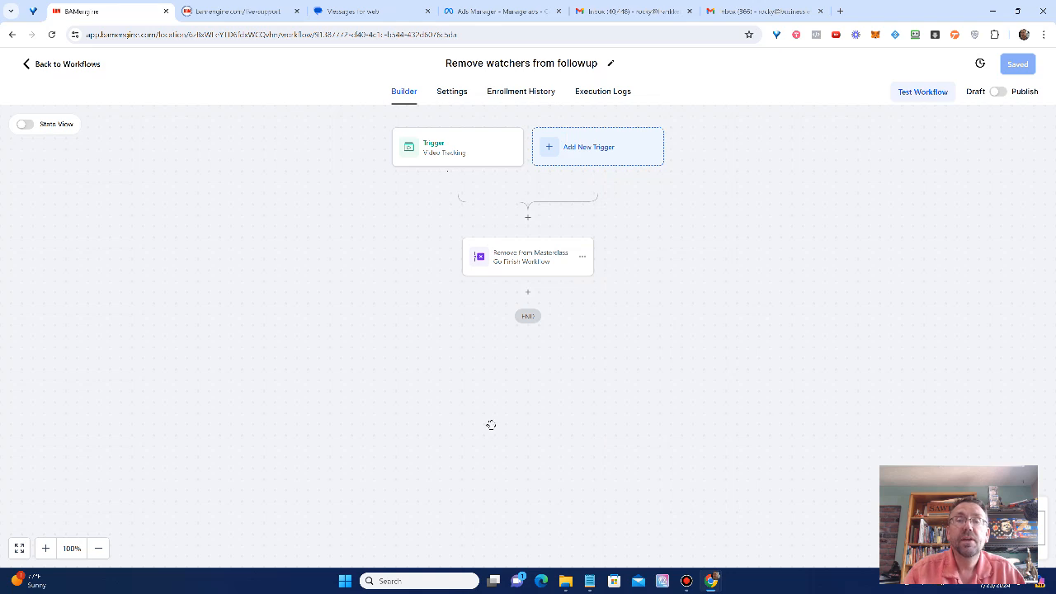
Step: Review the Remove from Masterclass Go Finish Workflow action's settings, then return to the workflow list
left_click(526, 267)
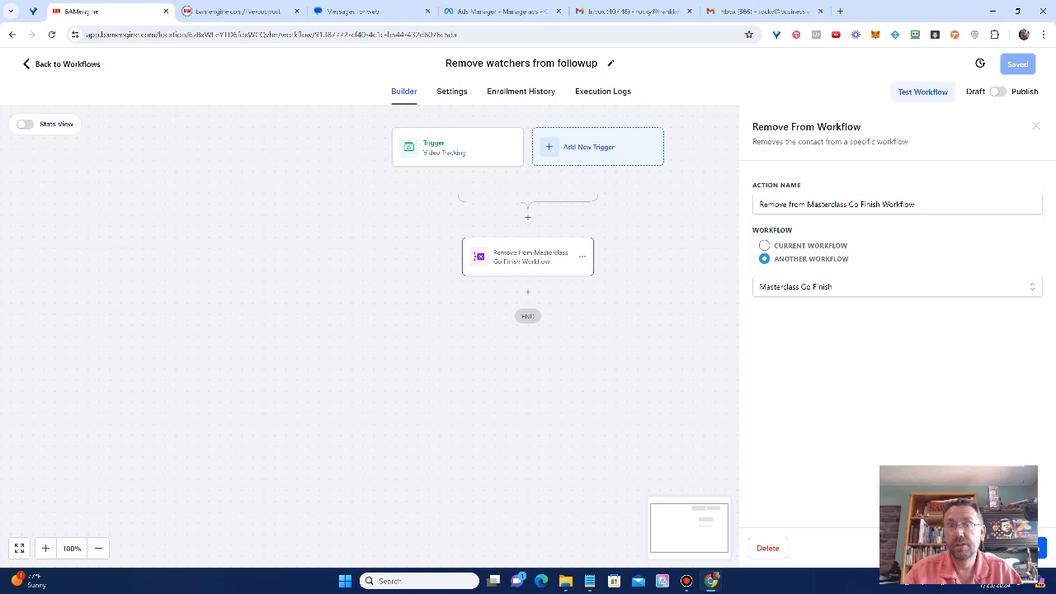
left_click(1011, 548)
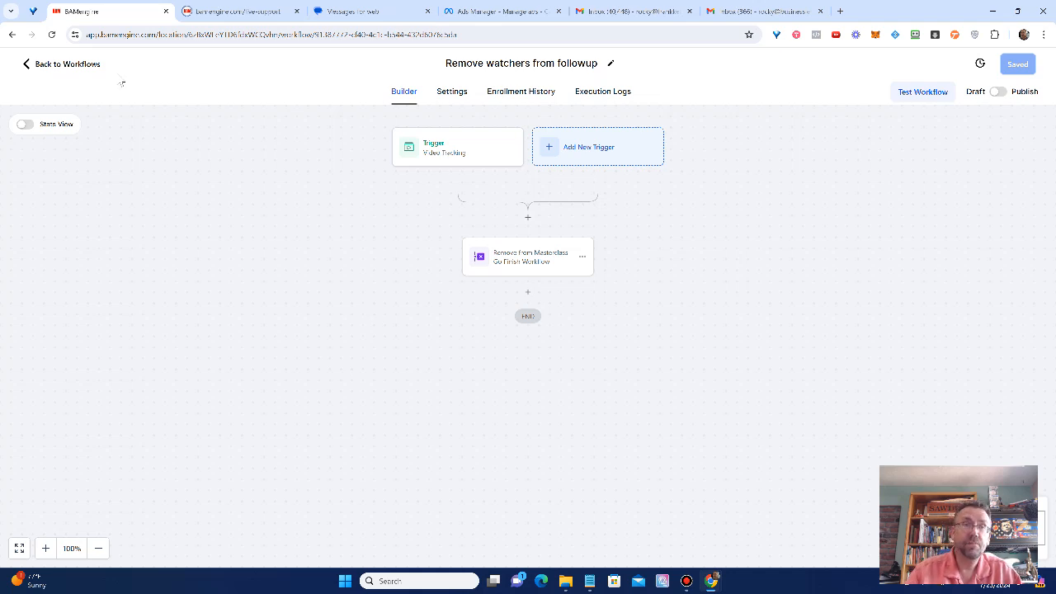
left_click(68, 63)
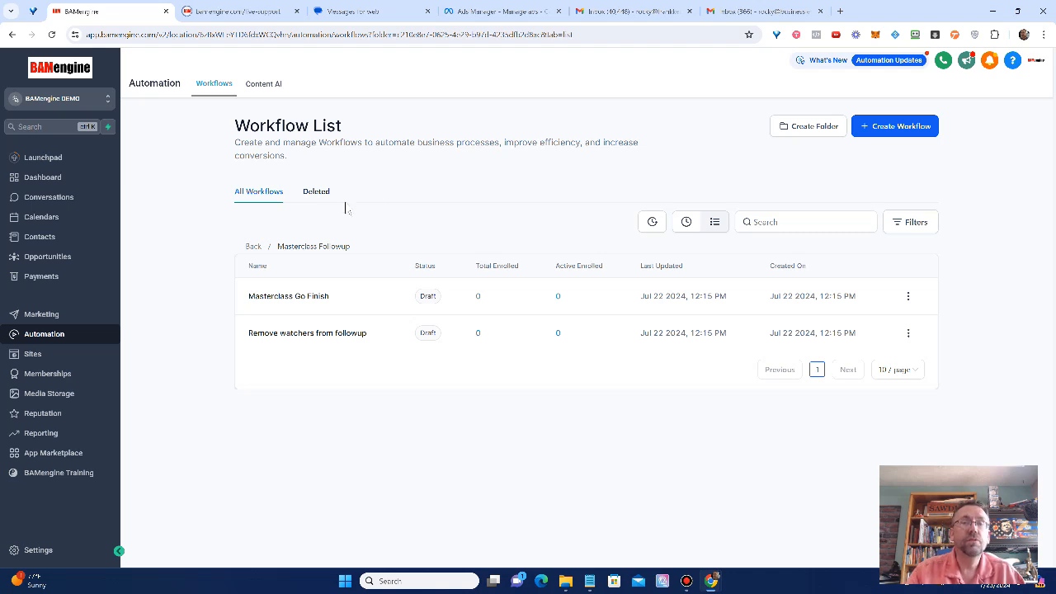
Step: Go back to the top-level workflow list and browse through it to the second page
left_click(253, 246)
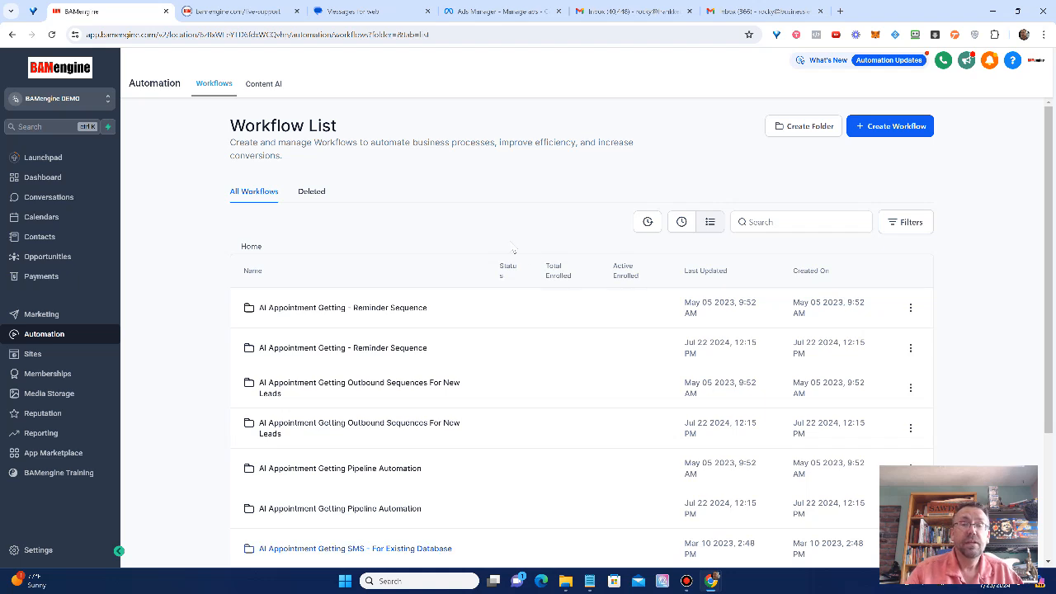
scroll(504, 252, "down", 1)
scroll(520, 281, "down", 4)
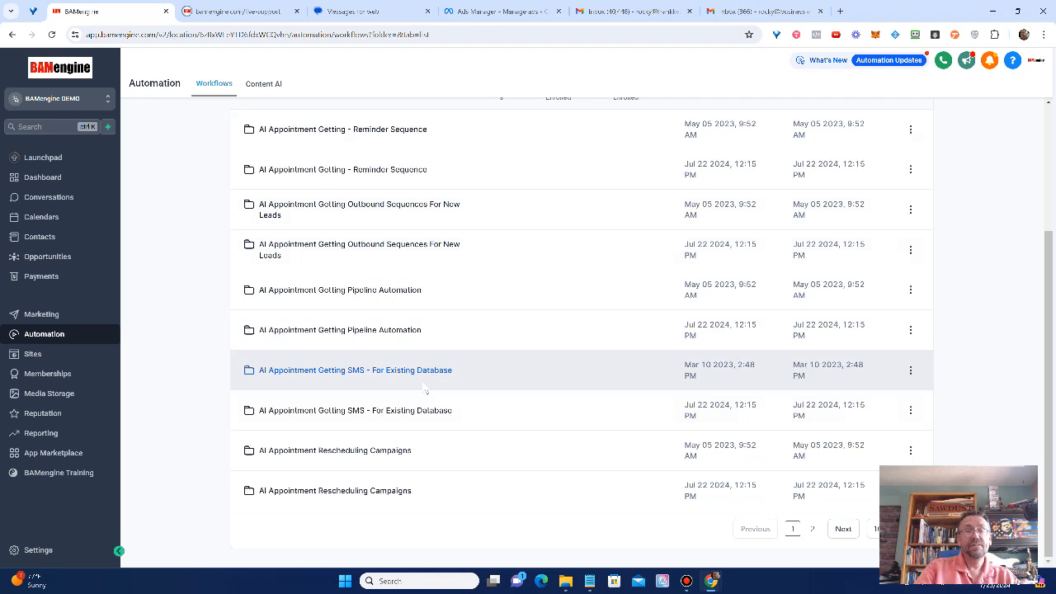
left_click(843, 534)
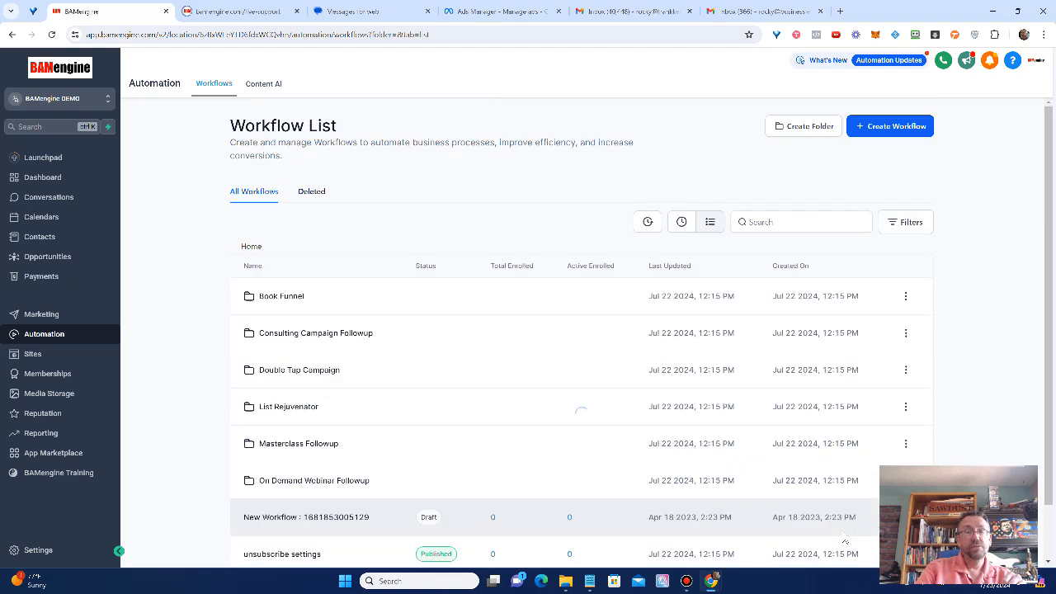
scroll(627, 458, "down", 2)
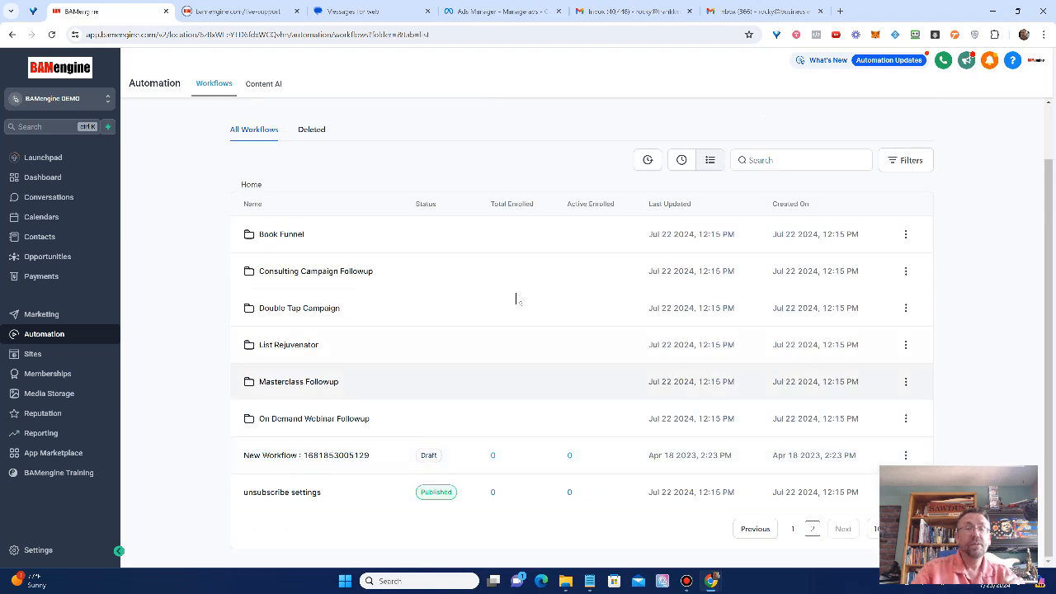